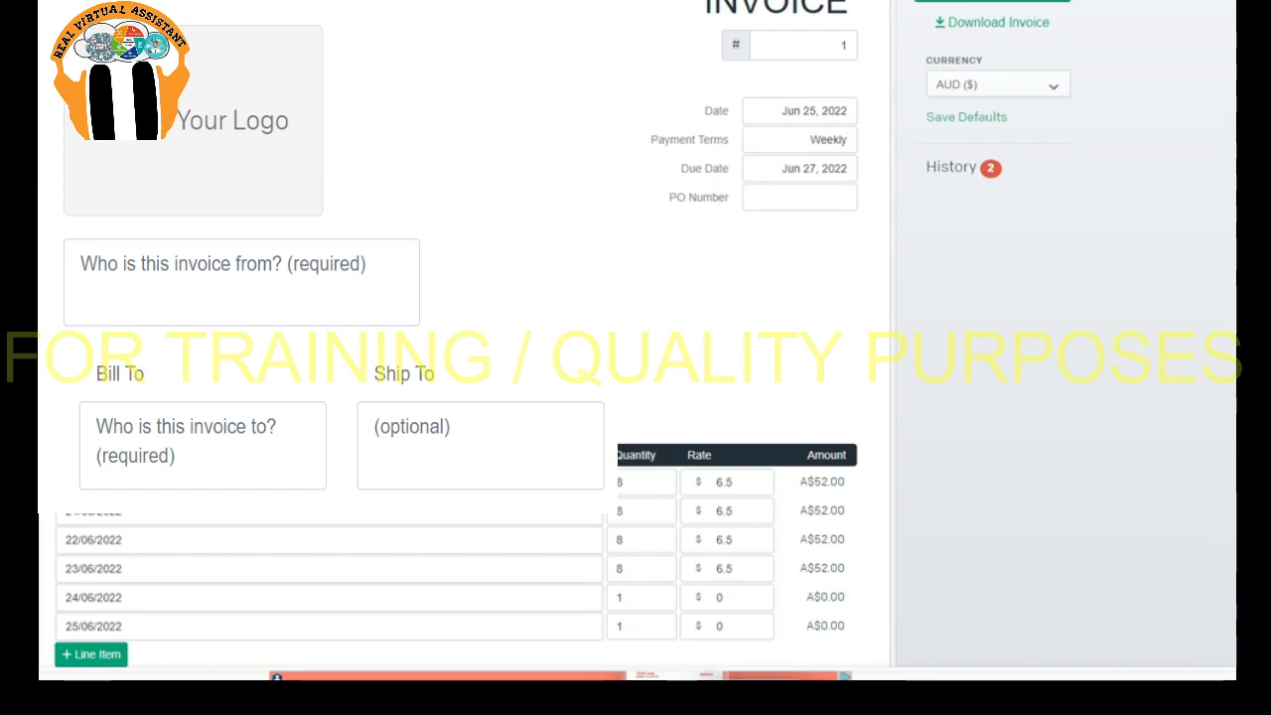
scroll(695, 184, up, 1)
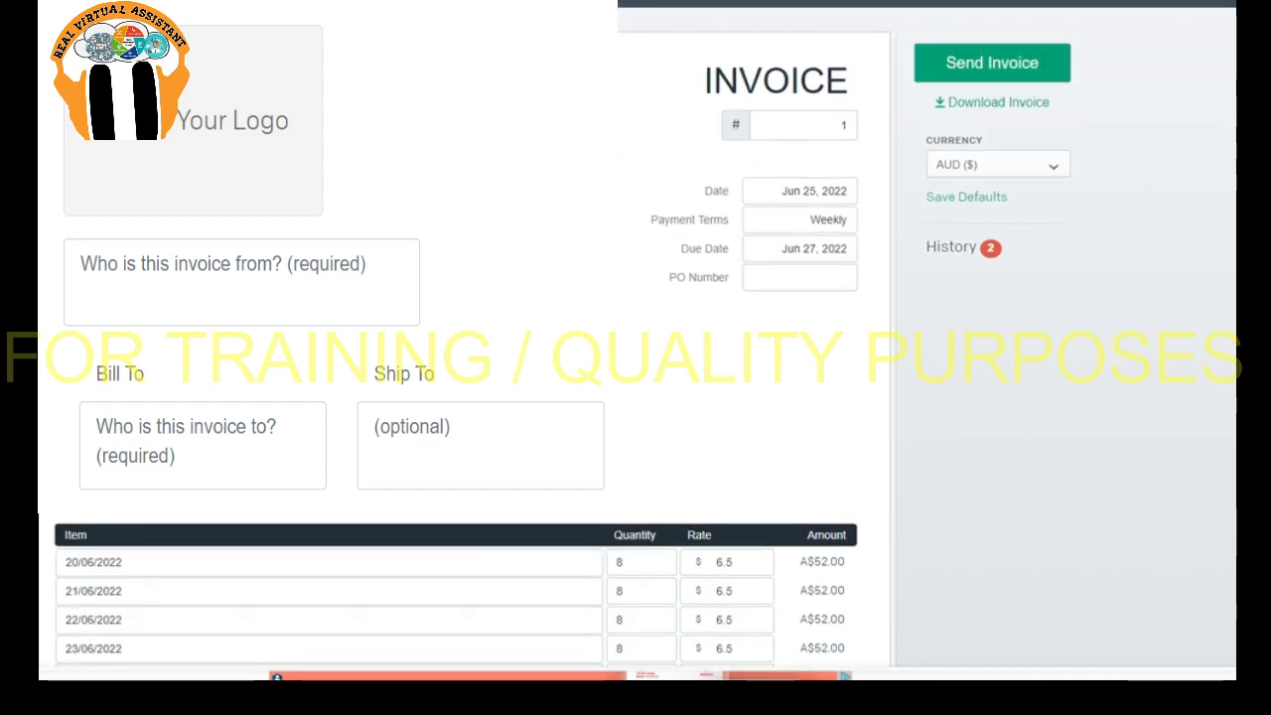
Step: Review the invoice number, invoice date and payment terms, keeping the due date as June 27
click(819, 123)
click(814, 191)
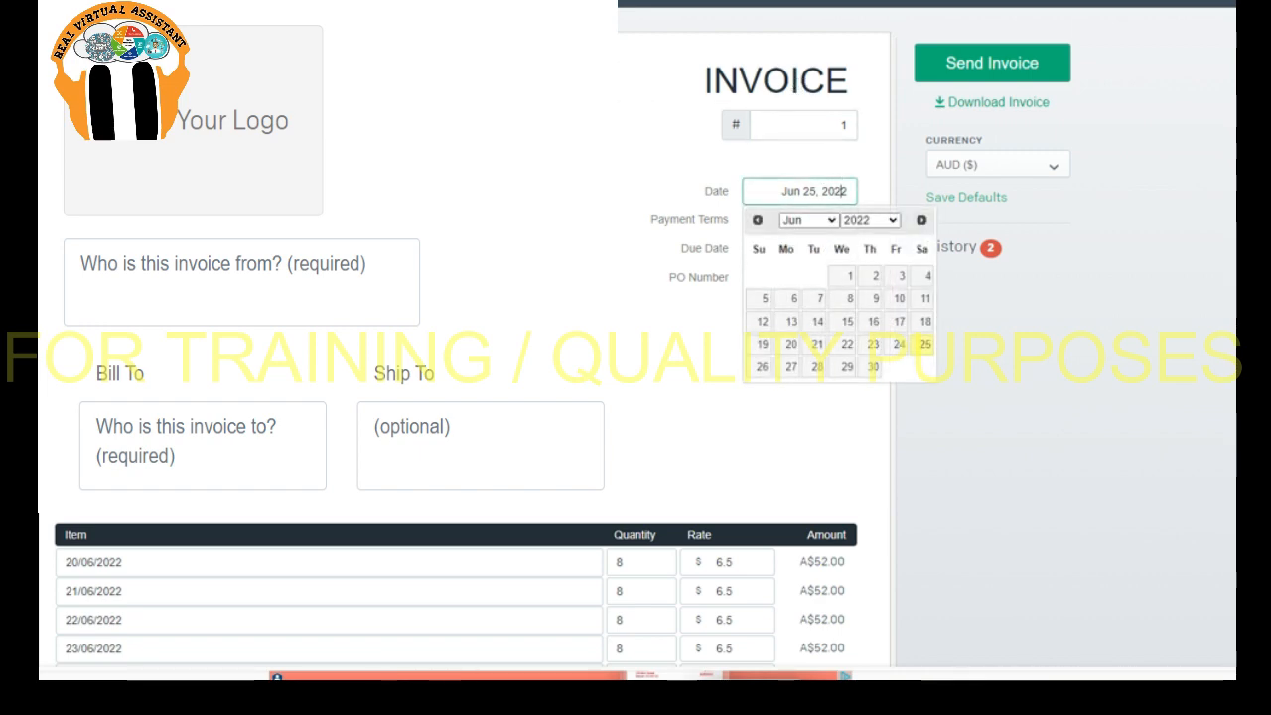
key(Tab)
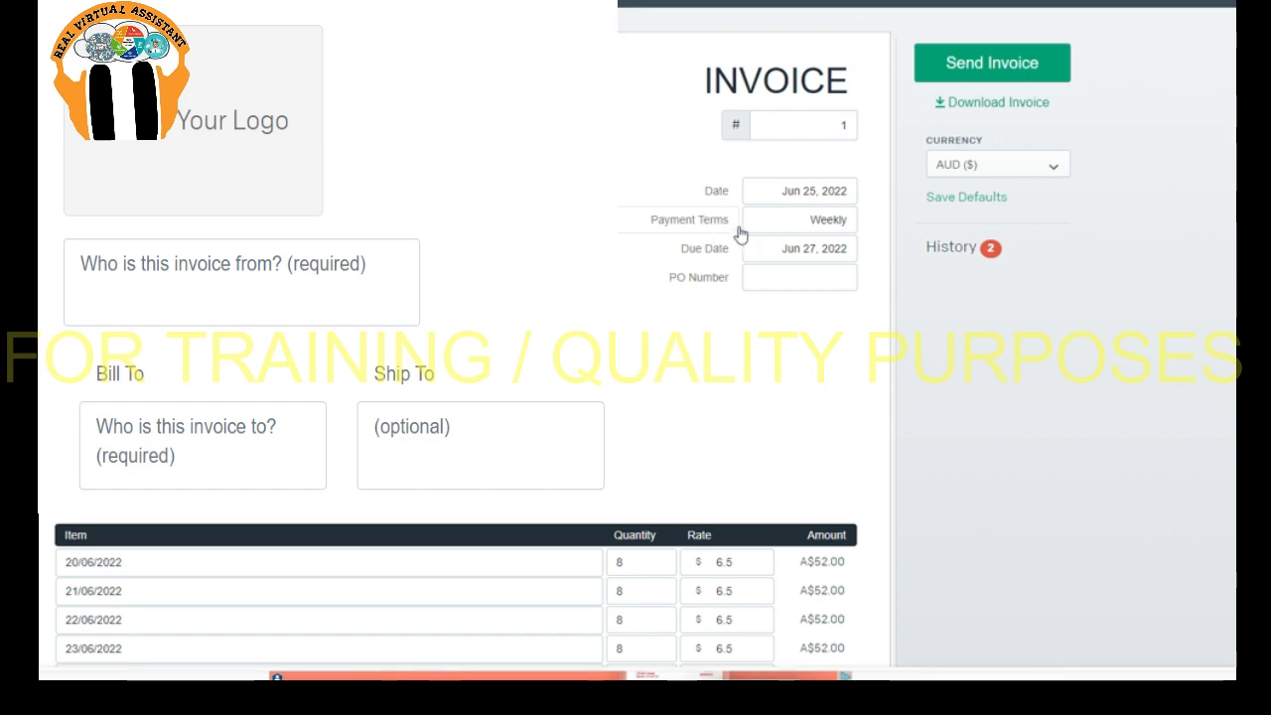
click(844, 249)
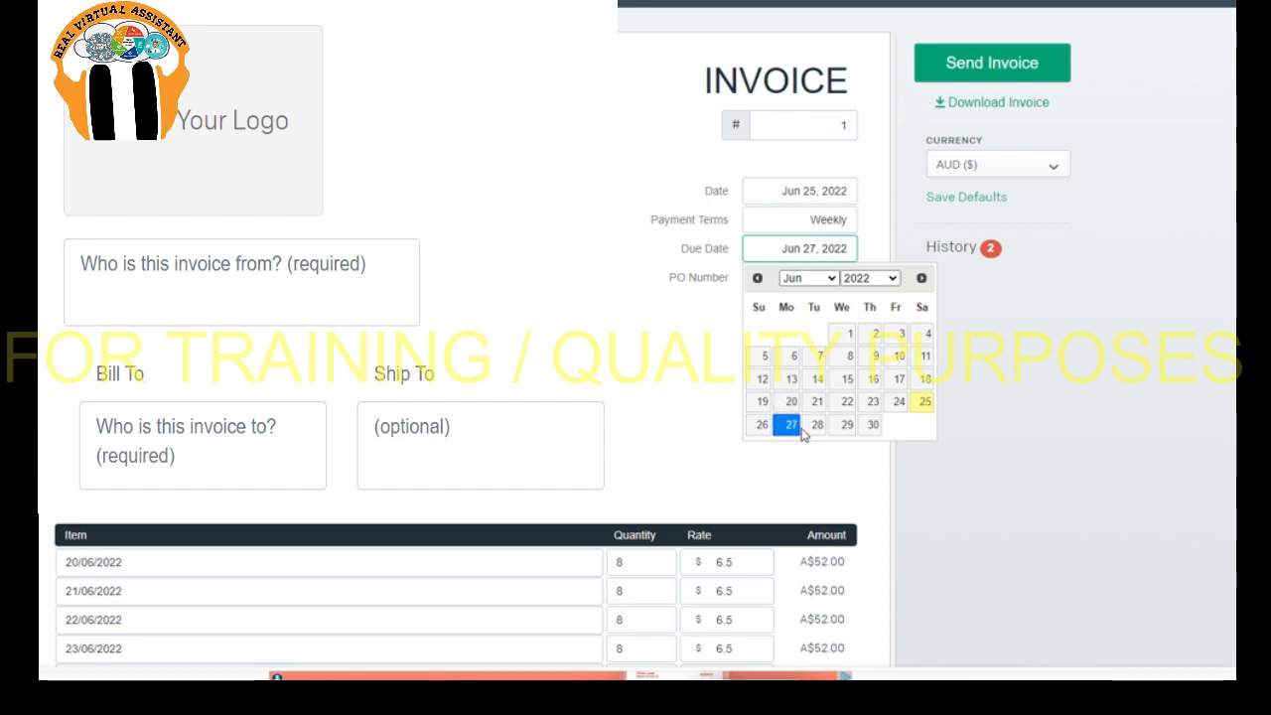
click(789, 425)
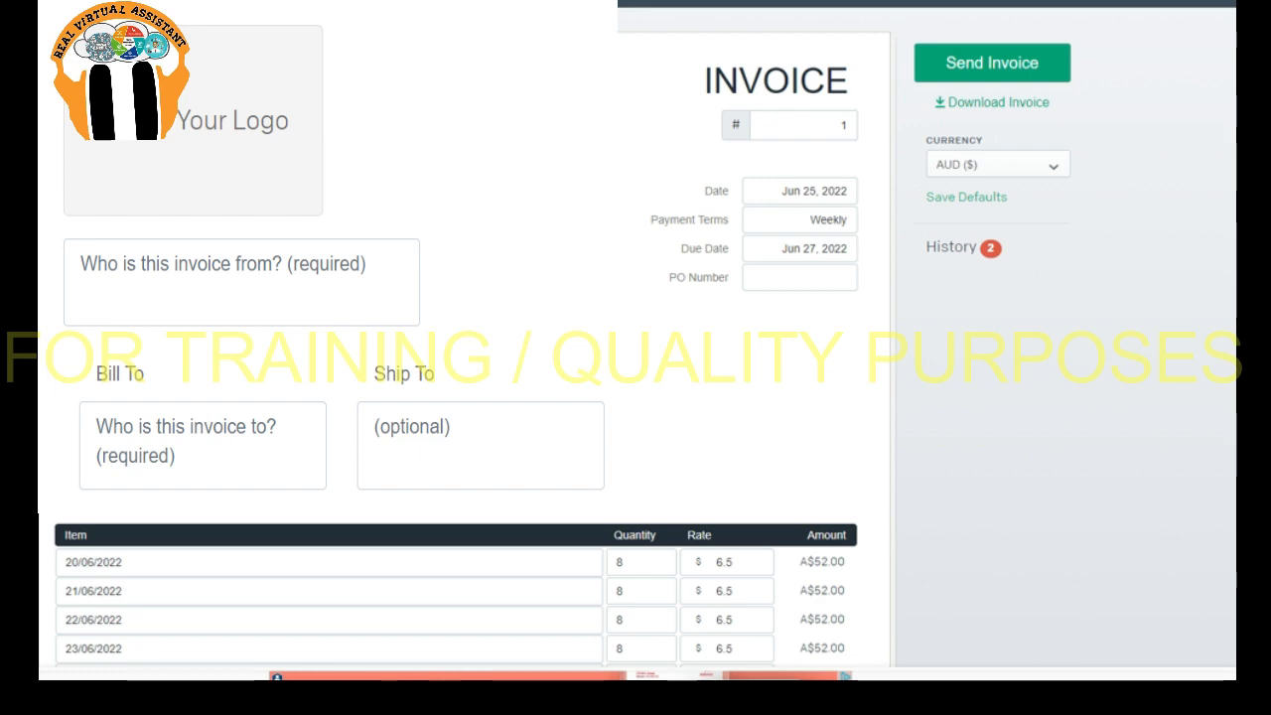
scroll(447, 397, down, 3)
Step: Append '- worked from 9:30 AM-1:30 PM' to the 21/06/2022 item and clear its hours for the new value 4
click(328, 402)
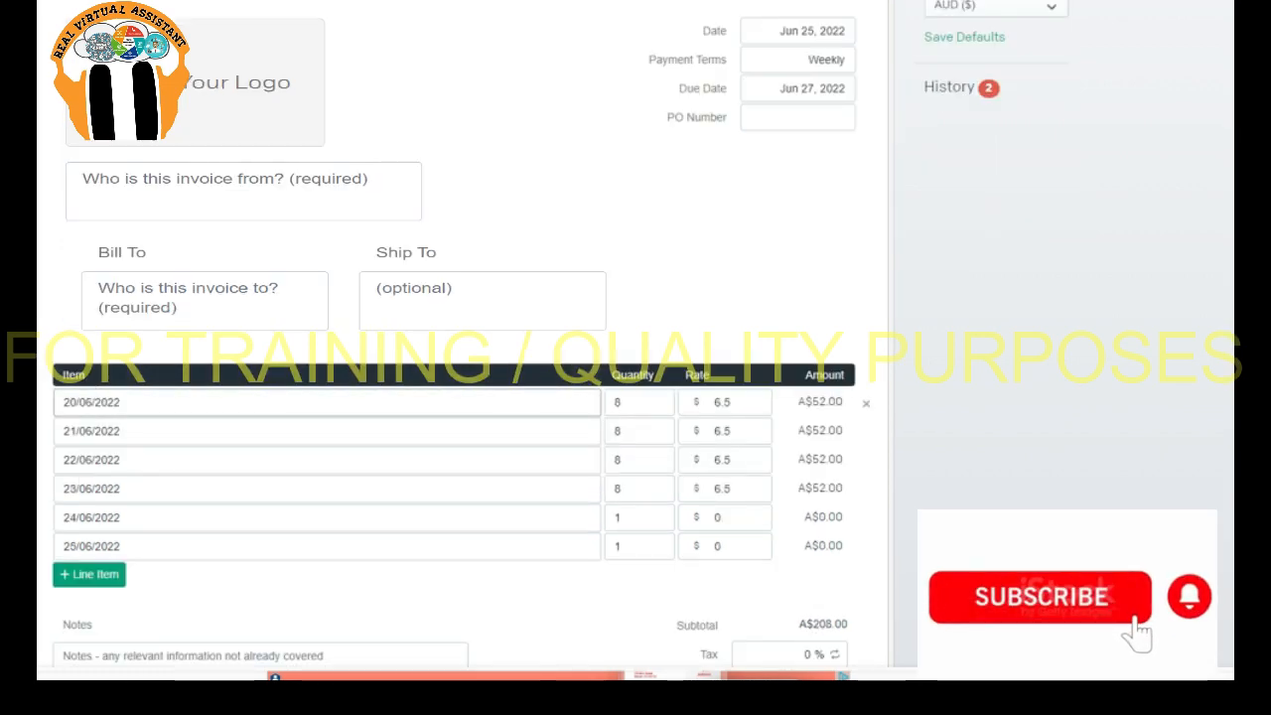
click(147, 430)
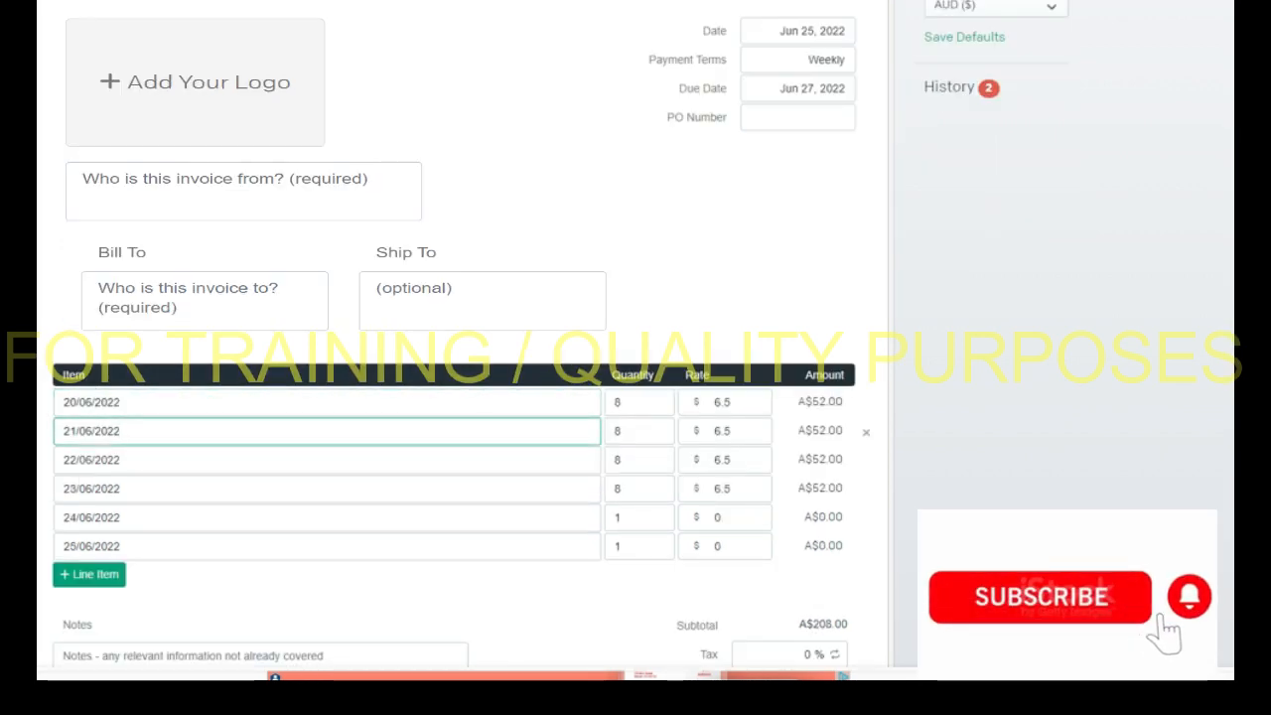
click(327, 458)
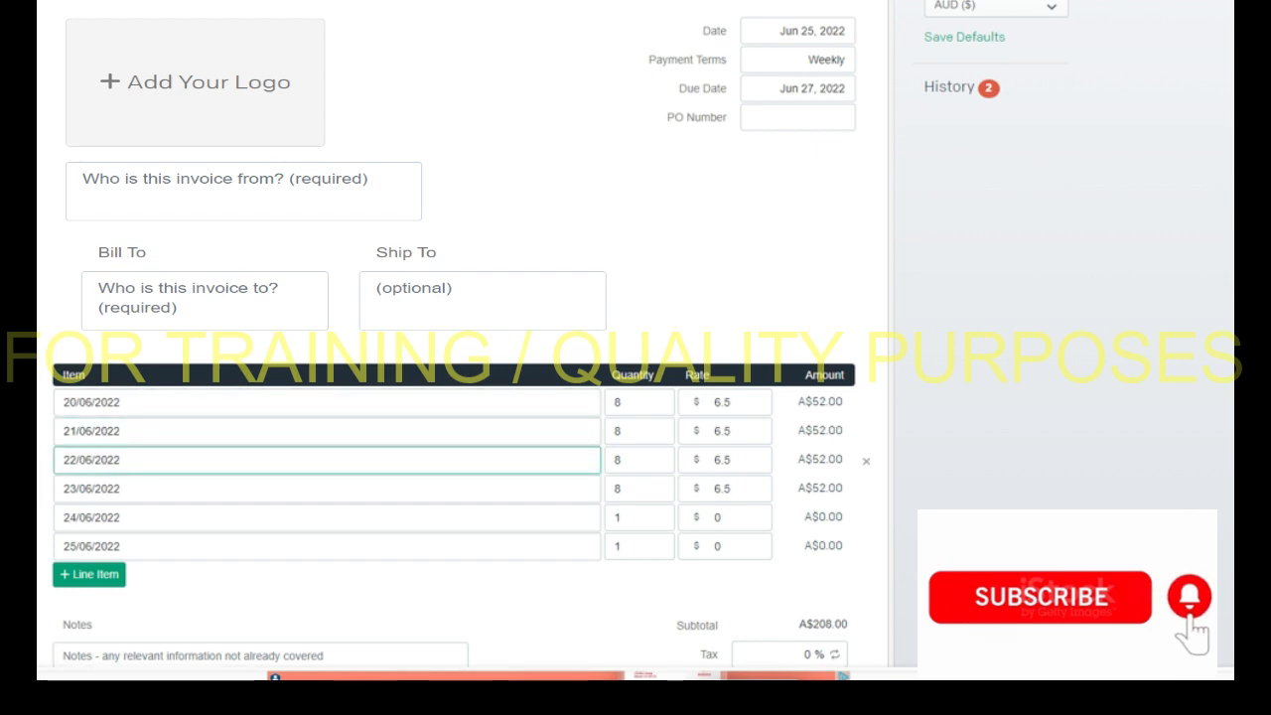
click(328, 430)
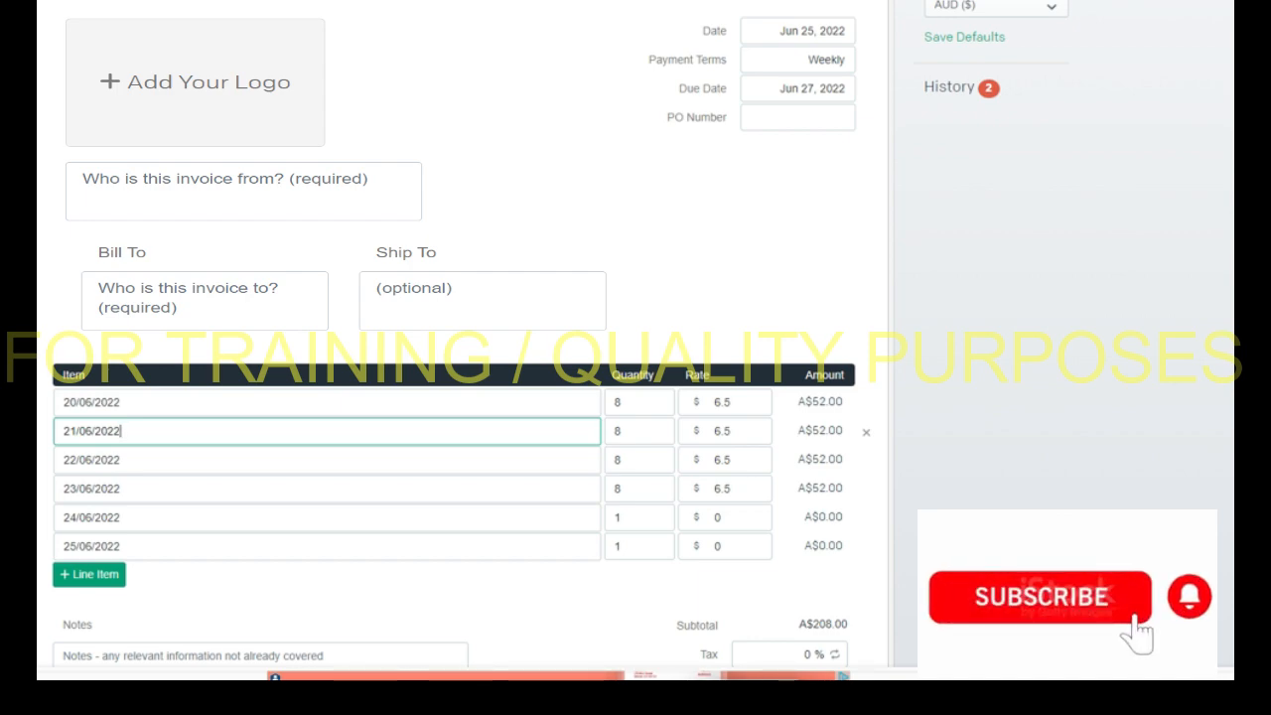
text(- )
text(na)
key(BackSpace)
key(BackSpace)
text(rked from 7)
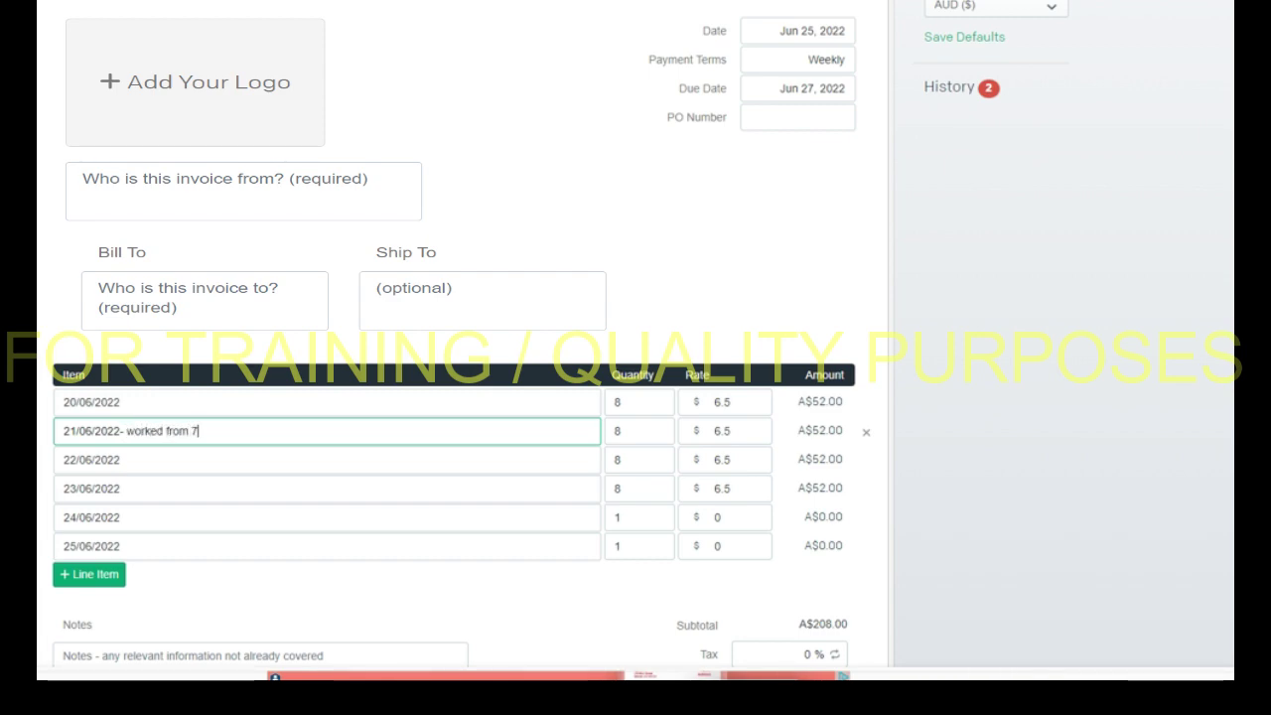
key(BackSpace)
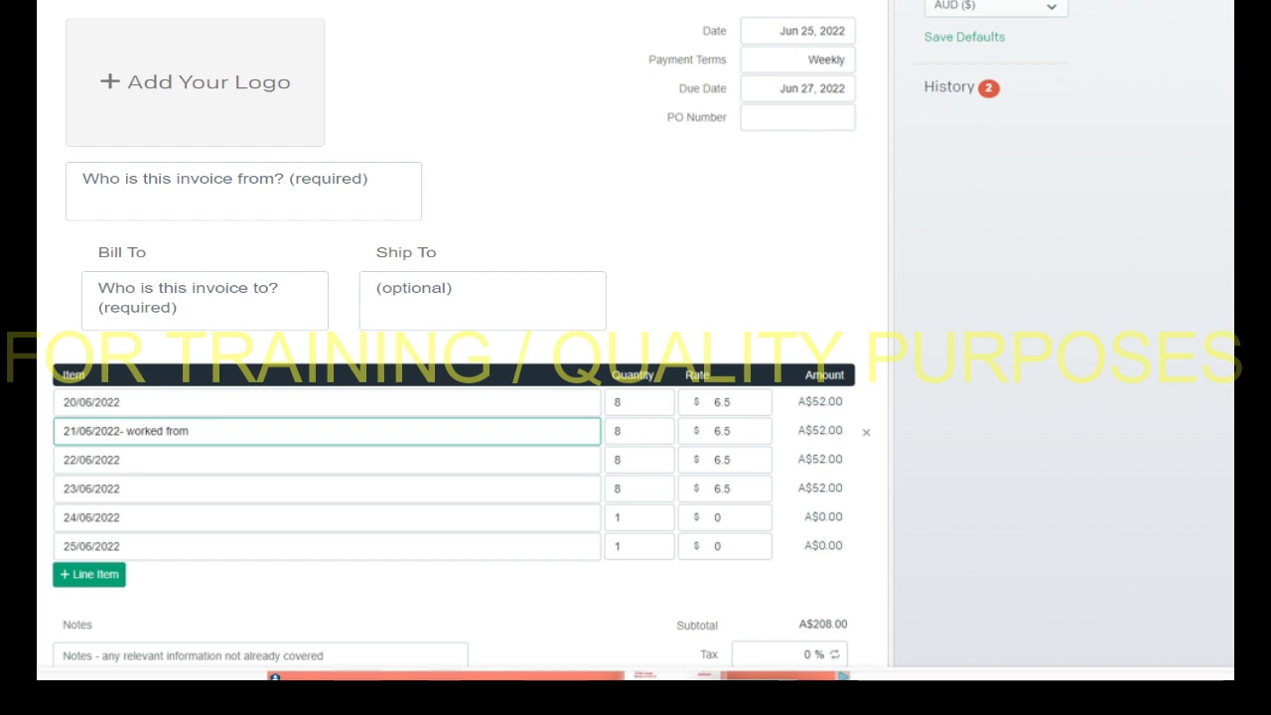
text( 9)
text(:30 AM-1)
text(:30 AM)
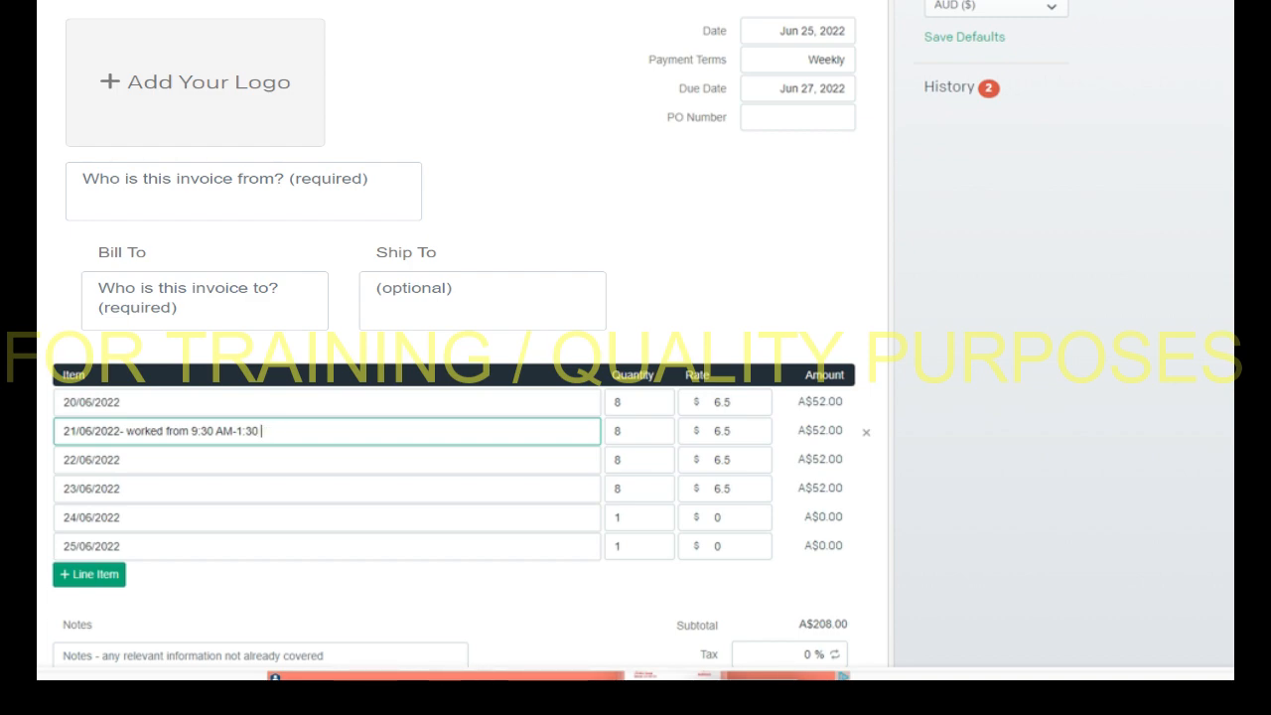
key(Tab)
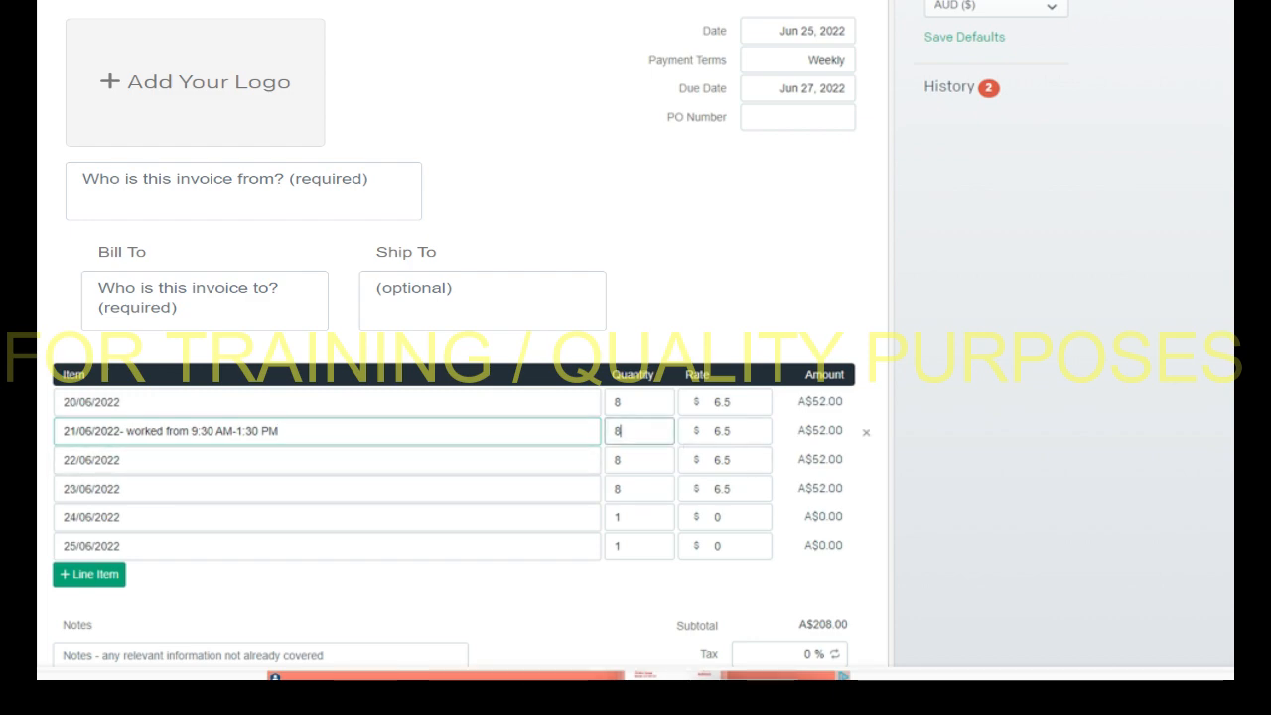
key(BackSpace)
text(4)
Step: Set the quantity to 8 hours for the 24/06/2022 and 25/06/2022 line items
click(327, 459)
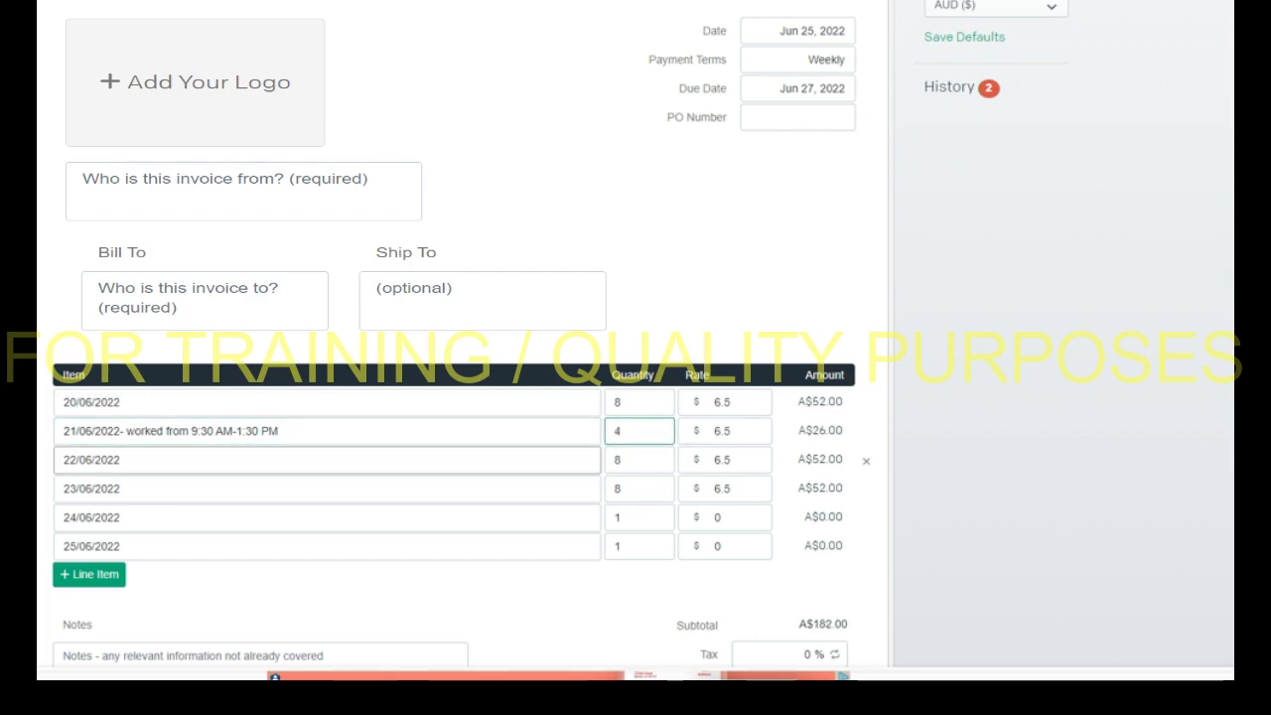
click(328, 401)
click(328, 458)
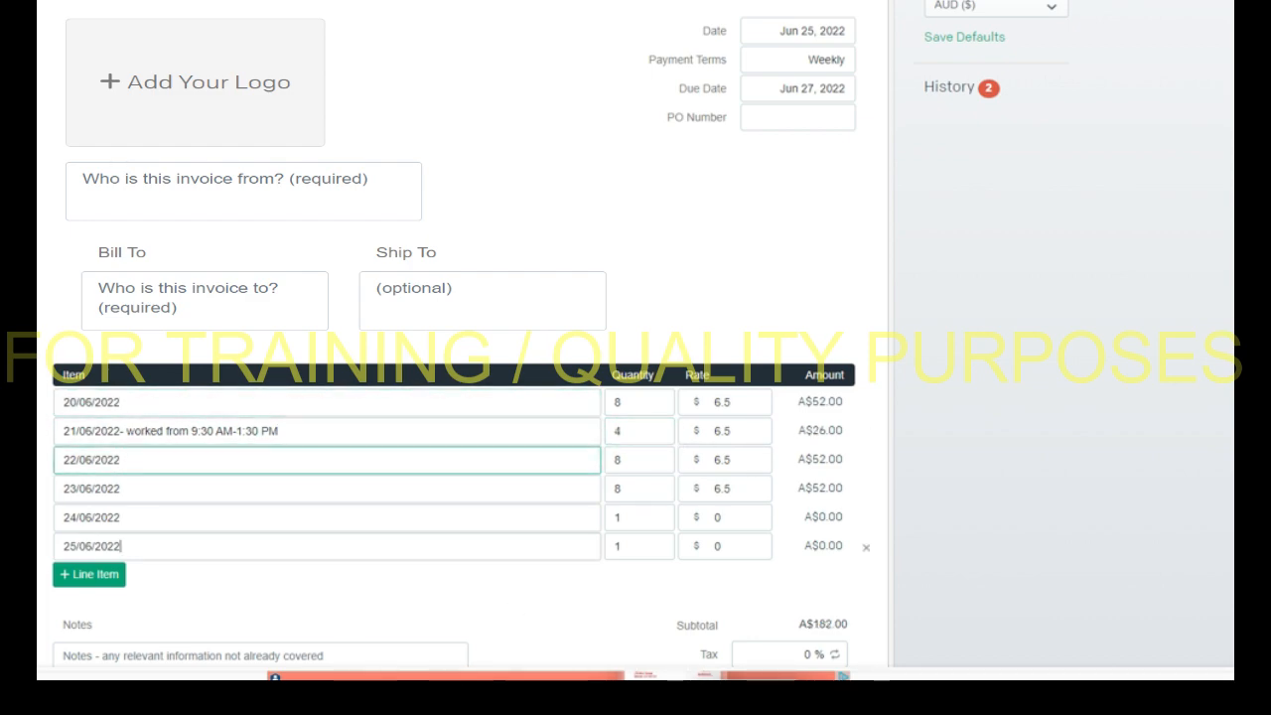
click(328, 545)
click(639, 401)
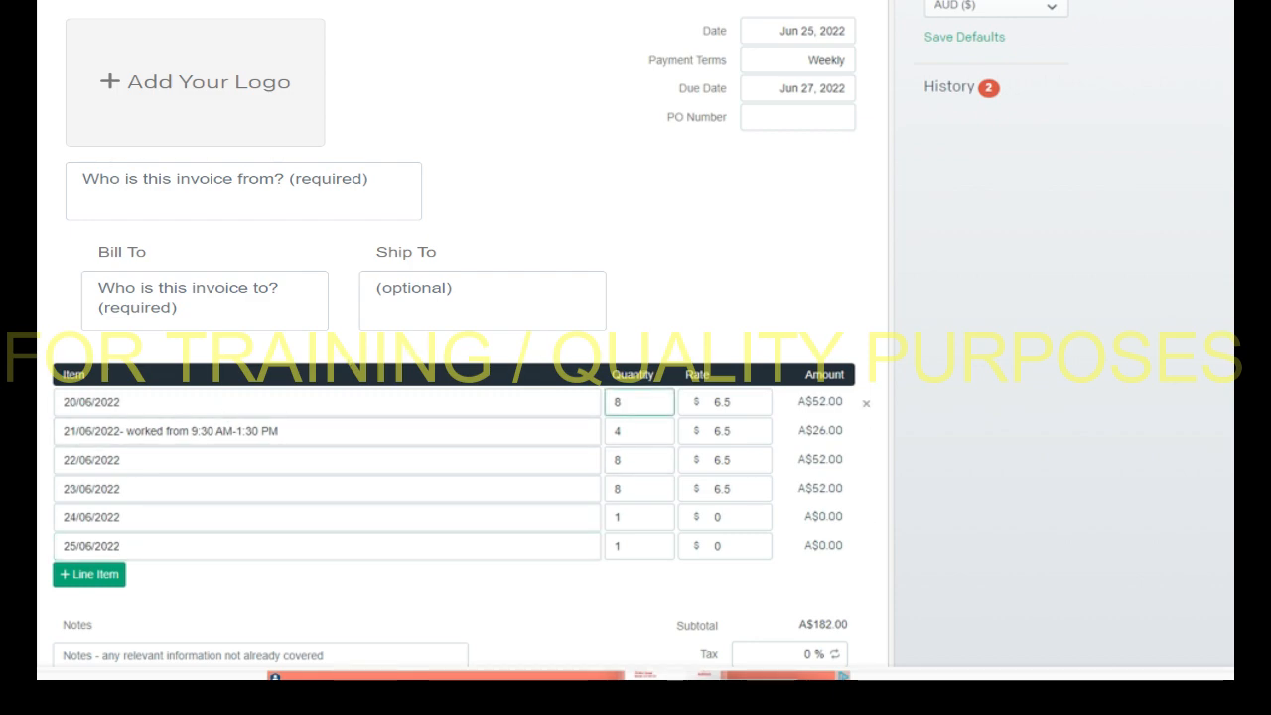
click(639, 517)
text(8)
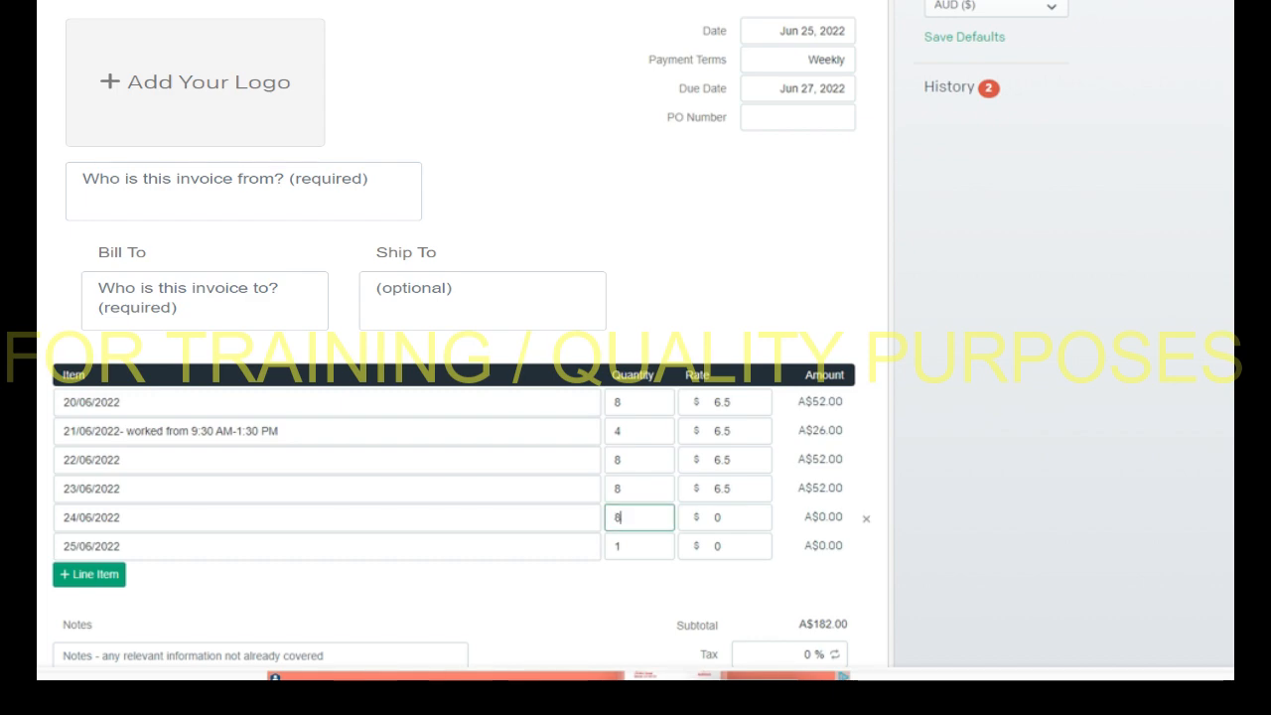
click(640, 546)
text(8)
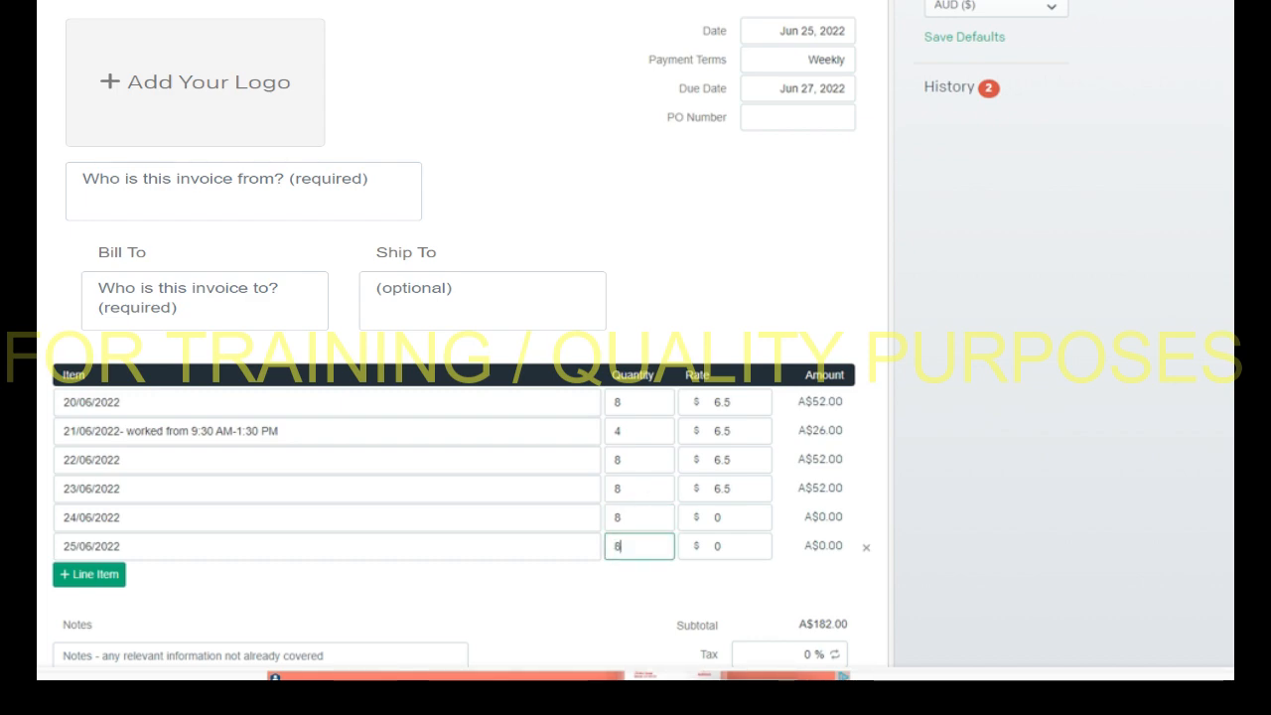
Step: Copy the 6.5 rate into the 24/06 and 25/06 rows and add a new line item row
double_click(725, 401)
key(ctrl+c)
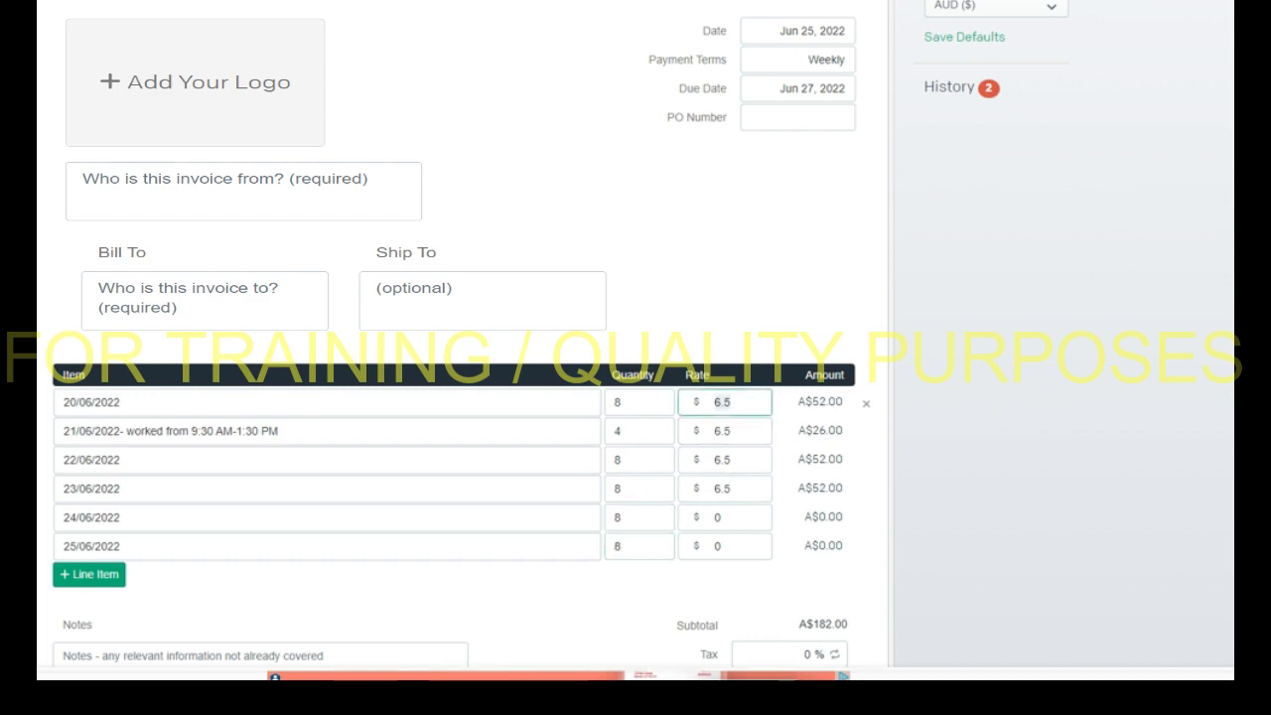
click(729, 516)
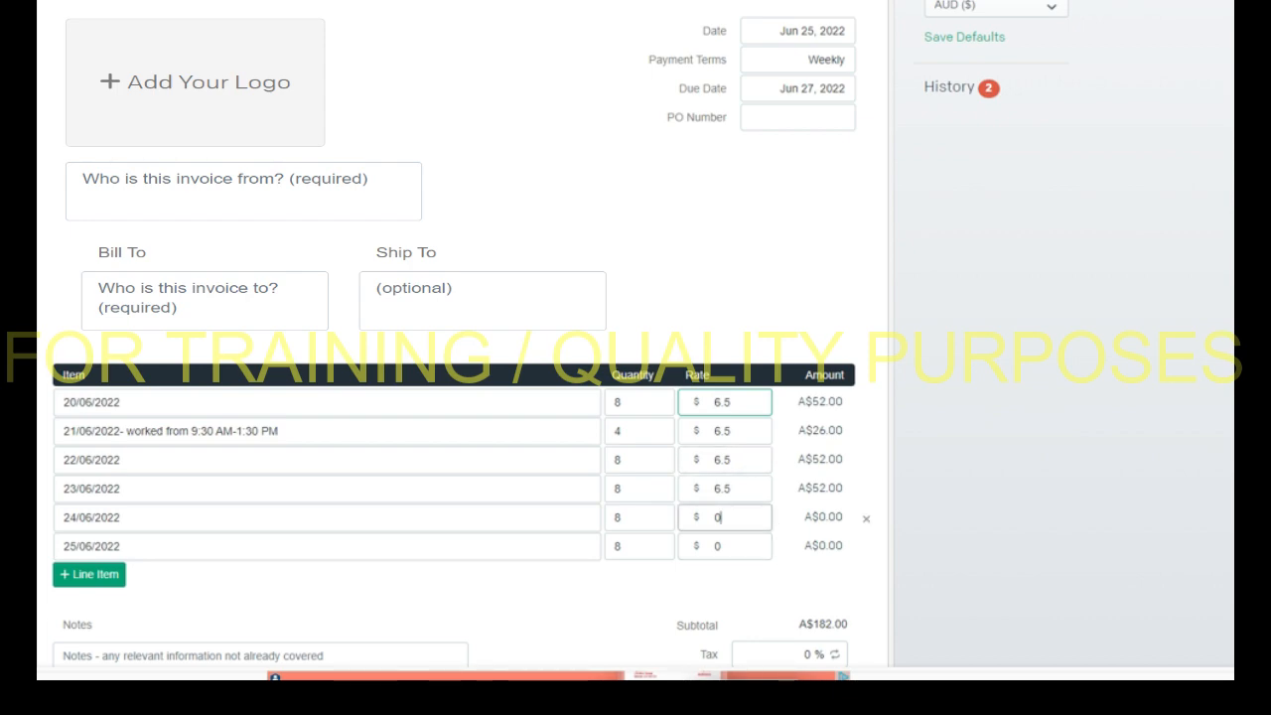
key(ctrl+v)
click(730, 546)
key(ctrl+v)
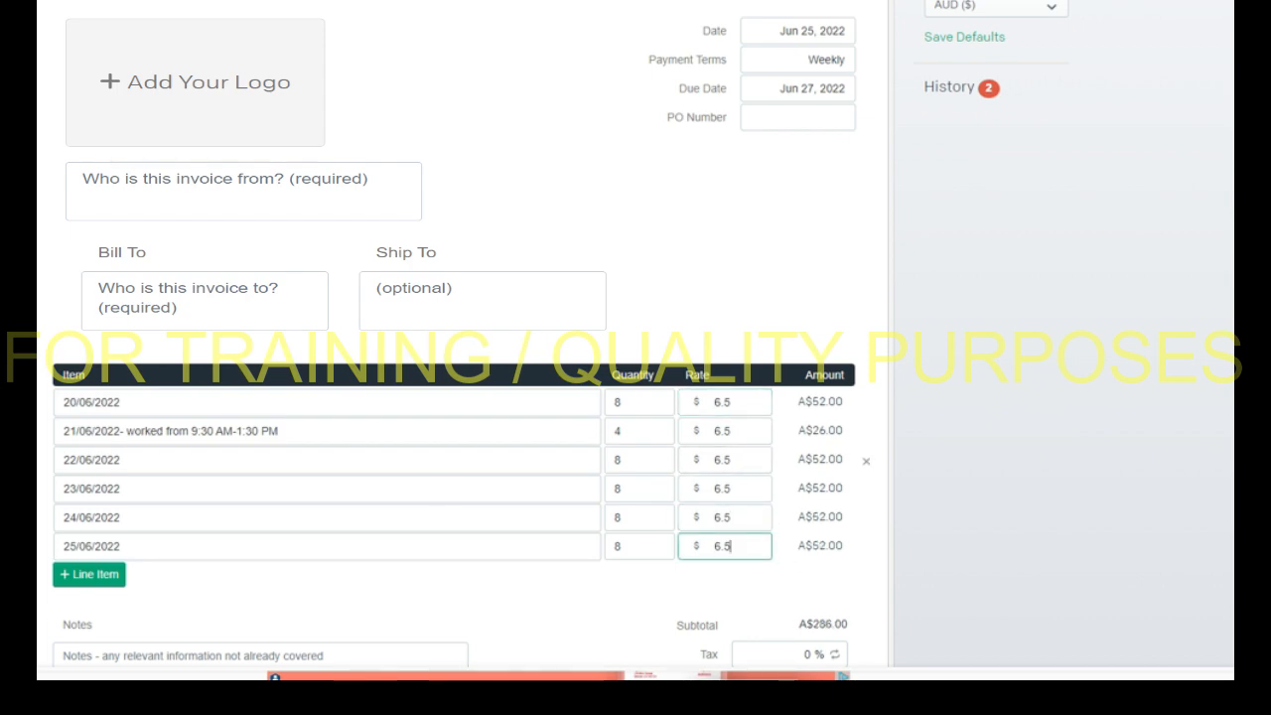
click(89, 574)
text(50)
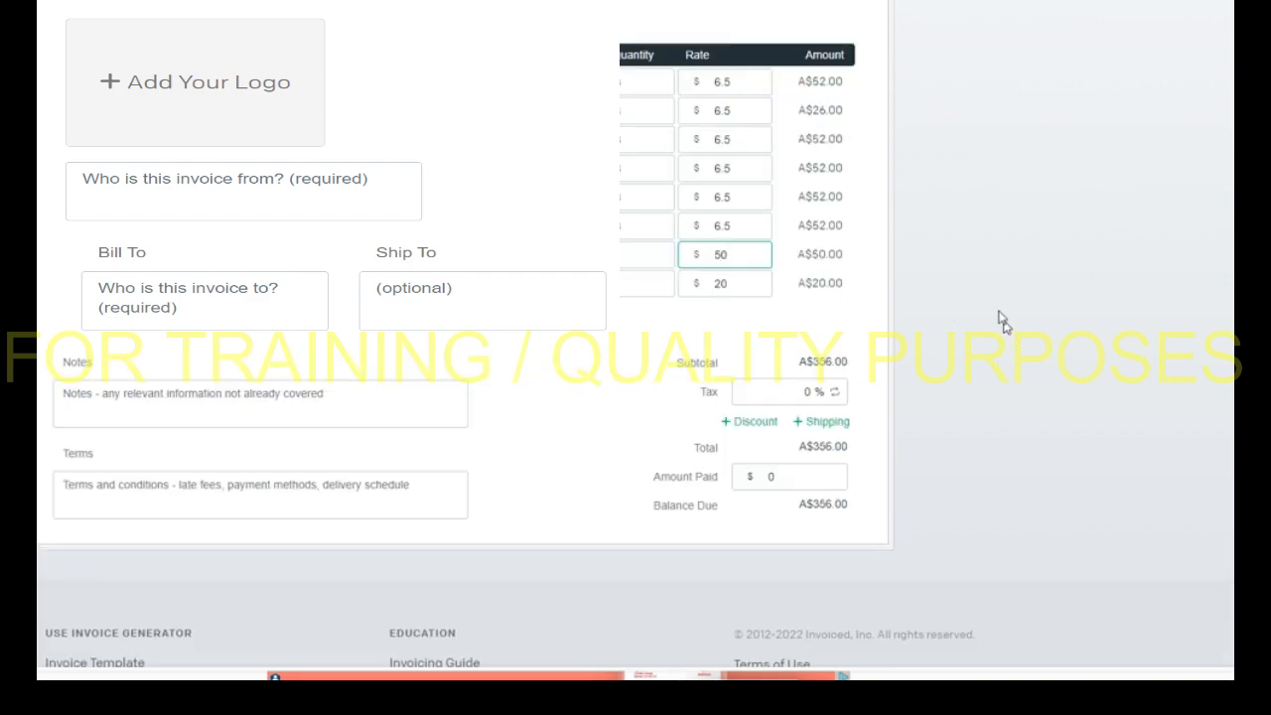
scroll(999, 276, up, 6)
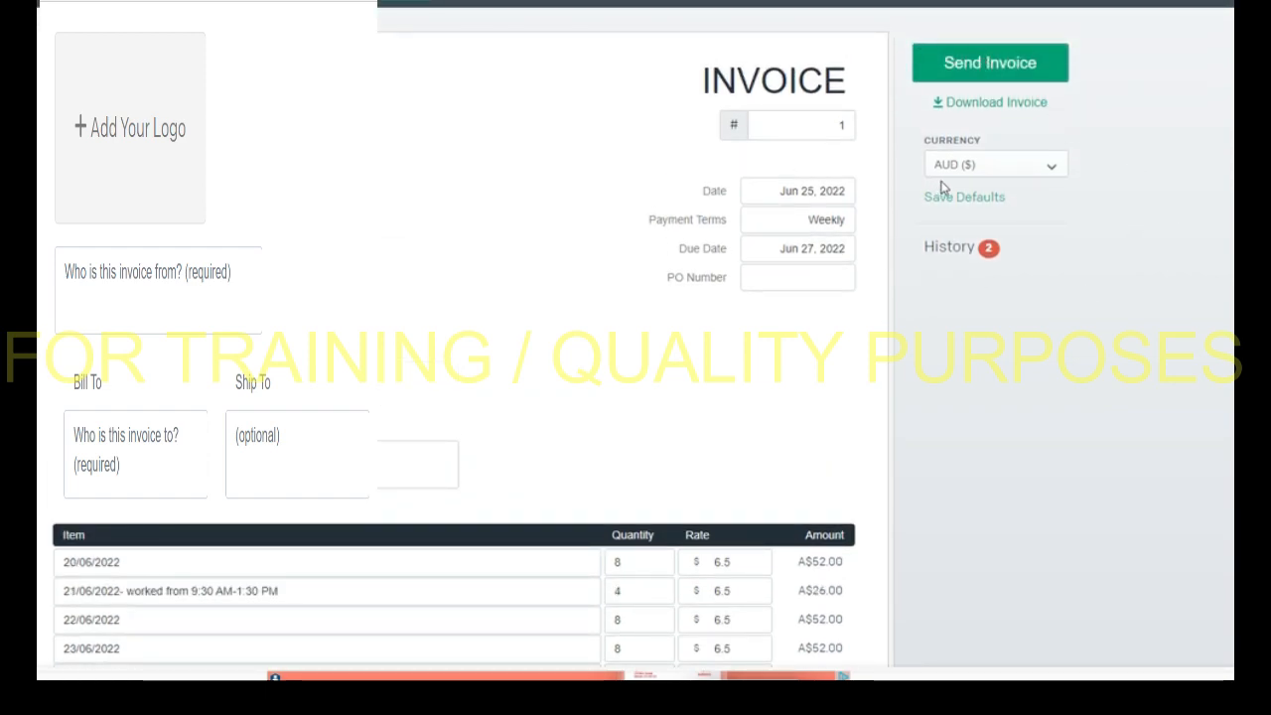
Step: Download the finished A$356.00 invoice as a PDF
click(989, 103)
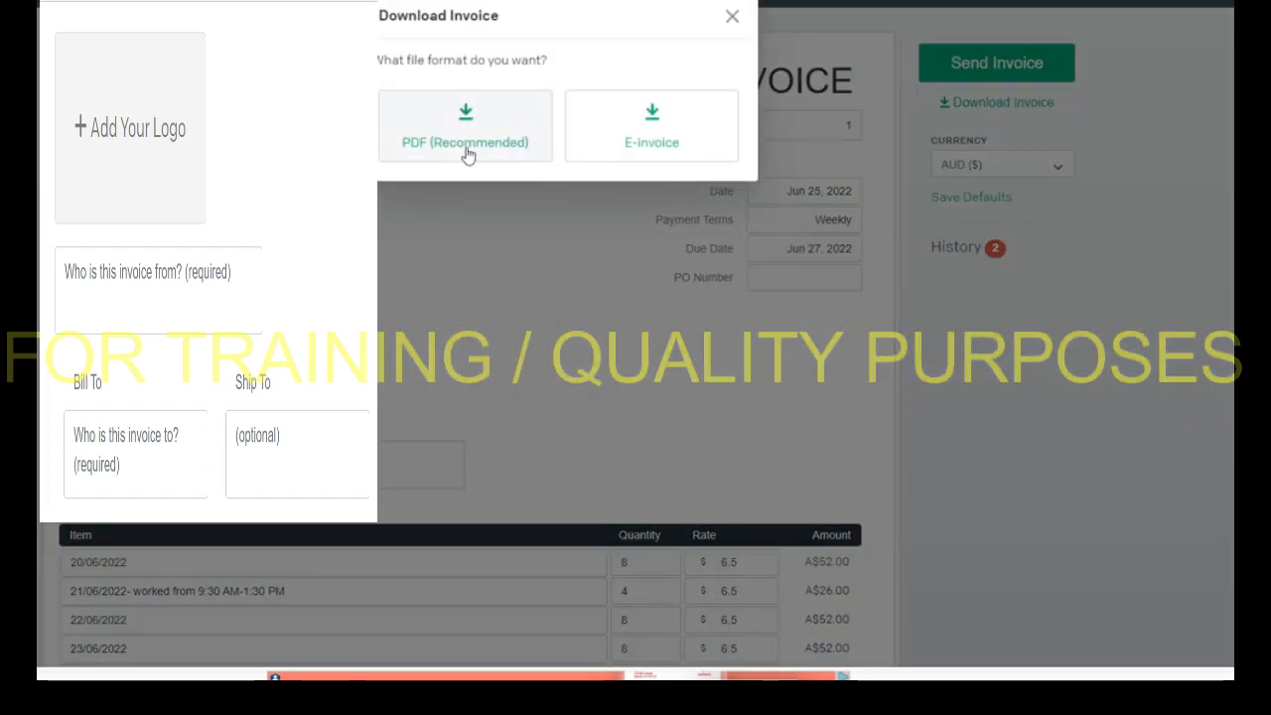